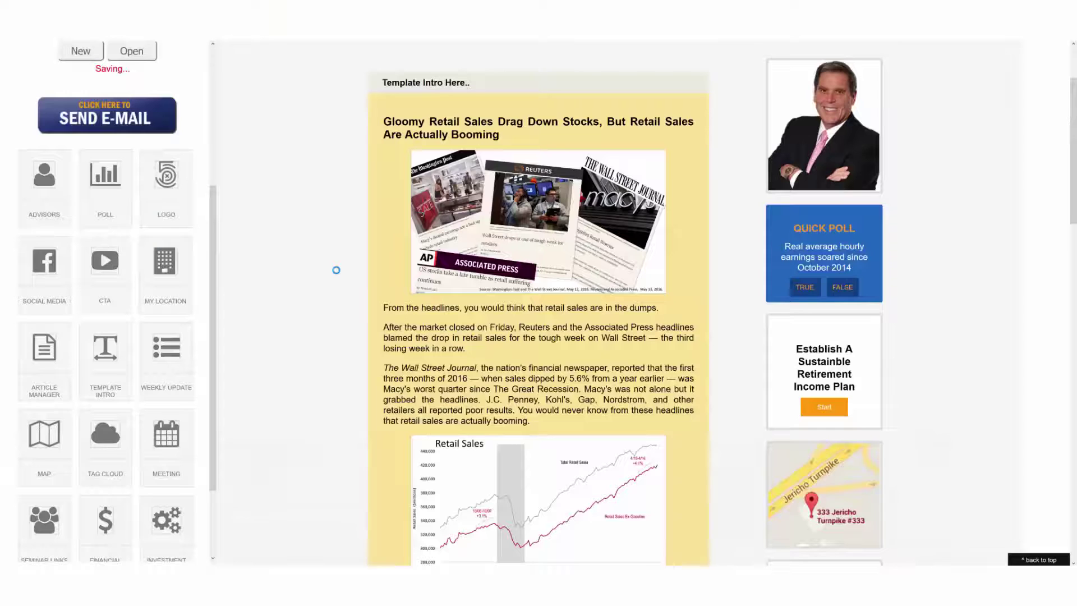
Step: Open the article's opening sentence 'From the headlines…' in the inline rich-text editor
click(427, 383)
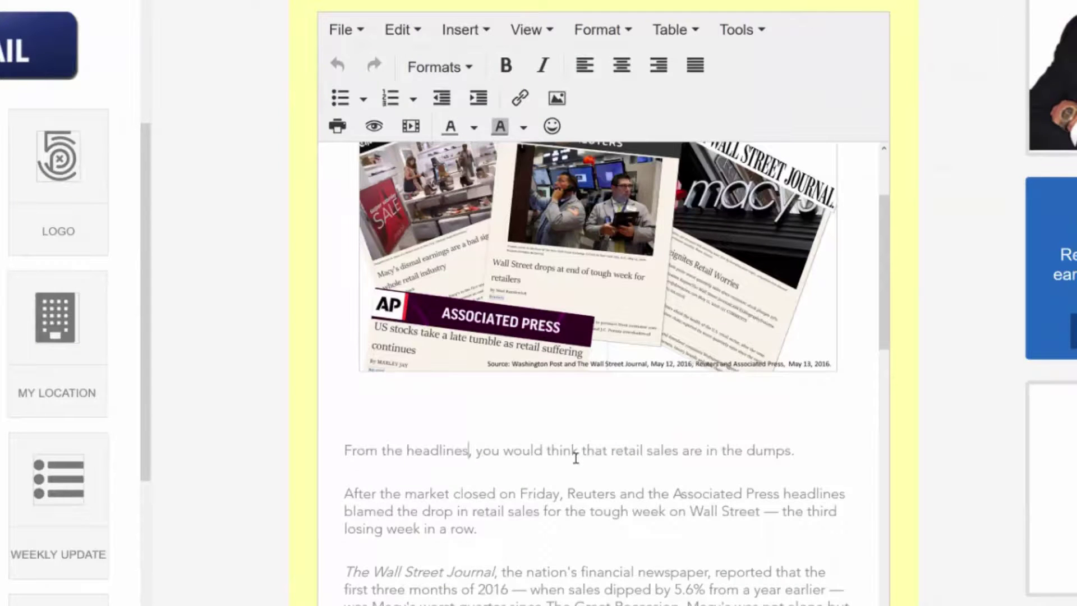
text(late)
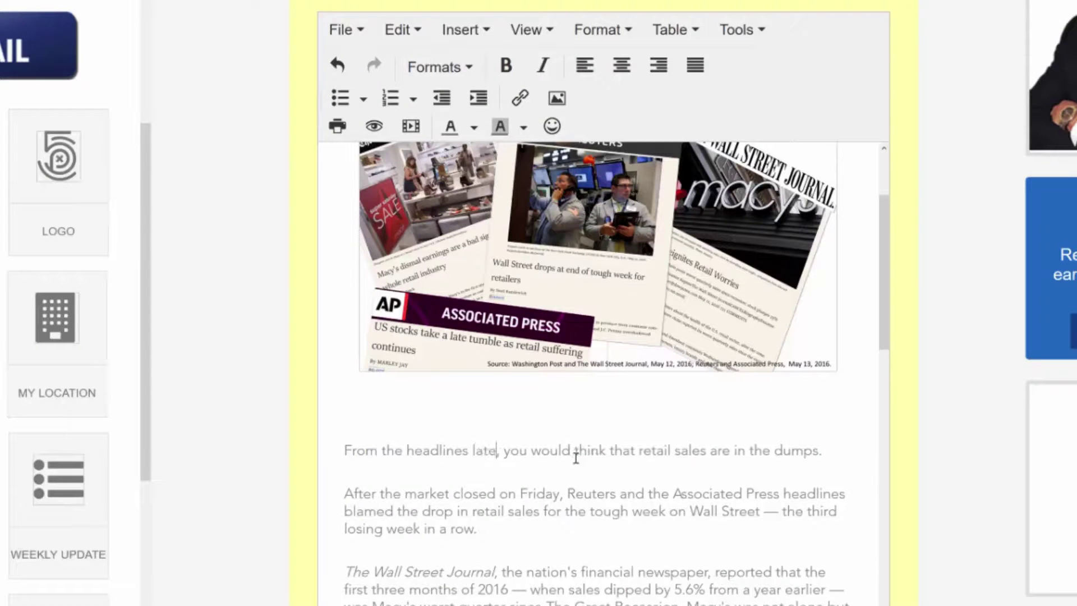
text(l, y)
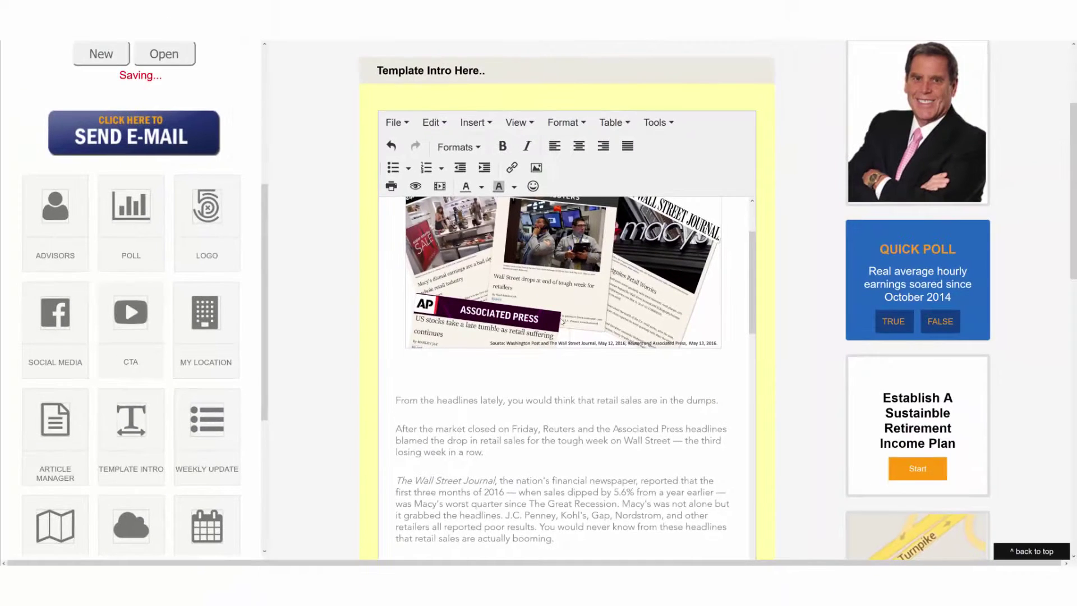